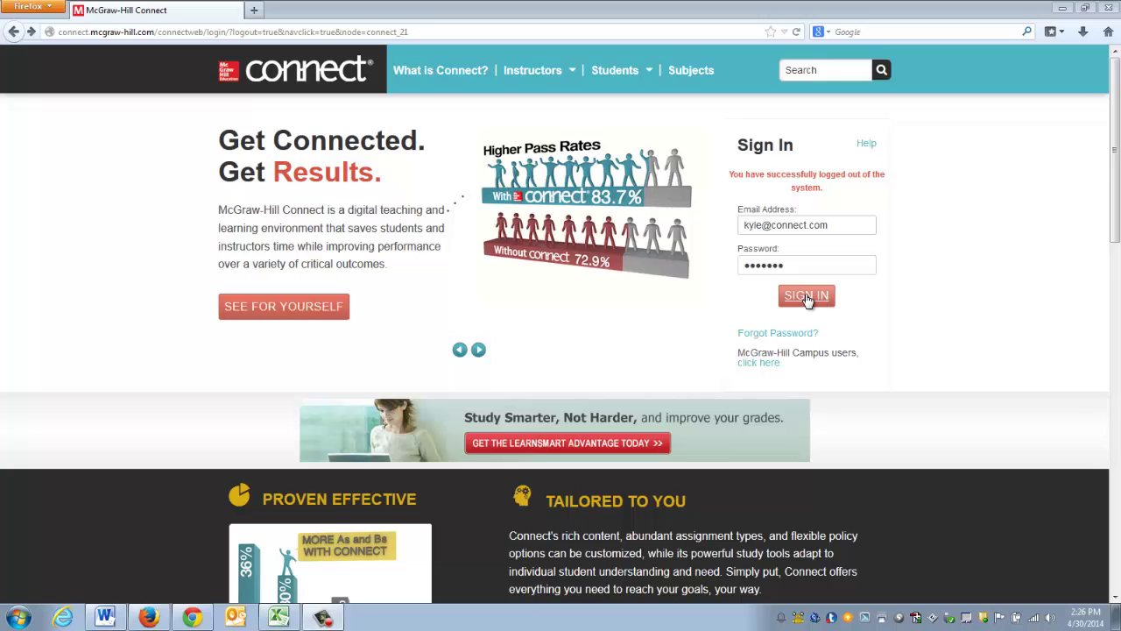
# - Sign in and open the Demo Course section under English - Developmental Integrated to view its assignments
pyautogui.click(808, 299)
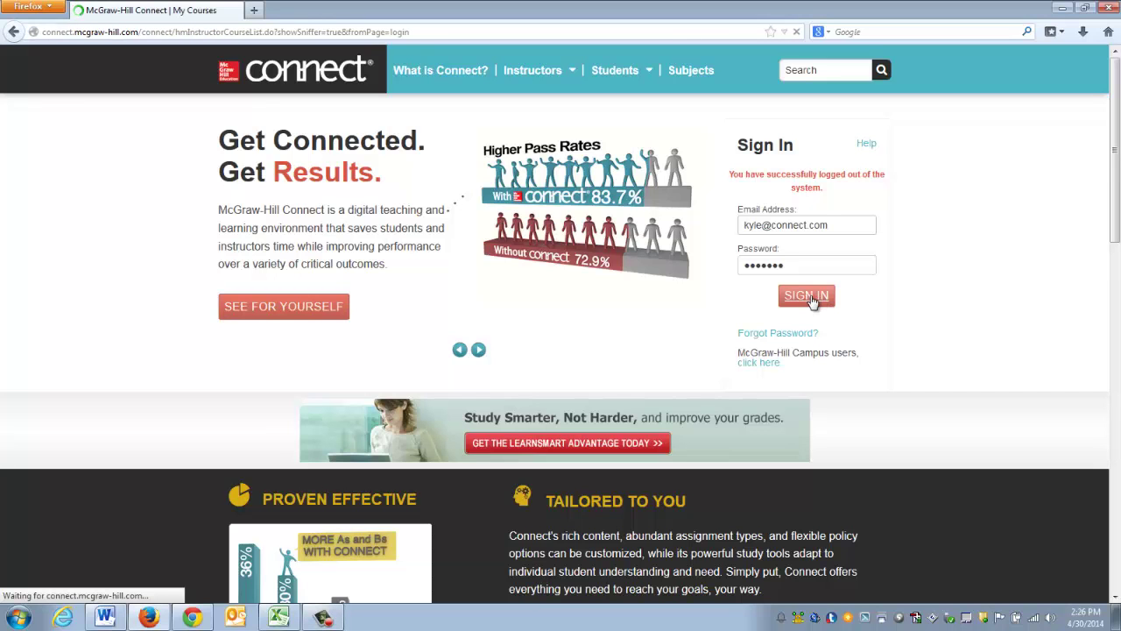
pyautogui.scroll(-3, 375, 421)
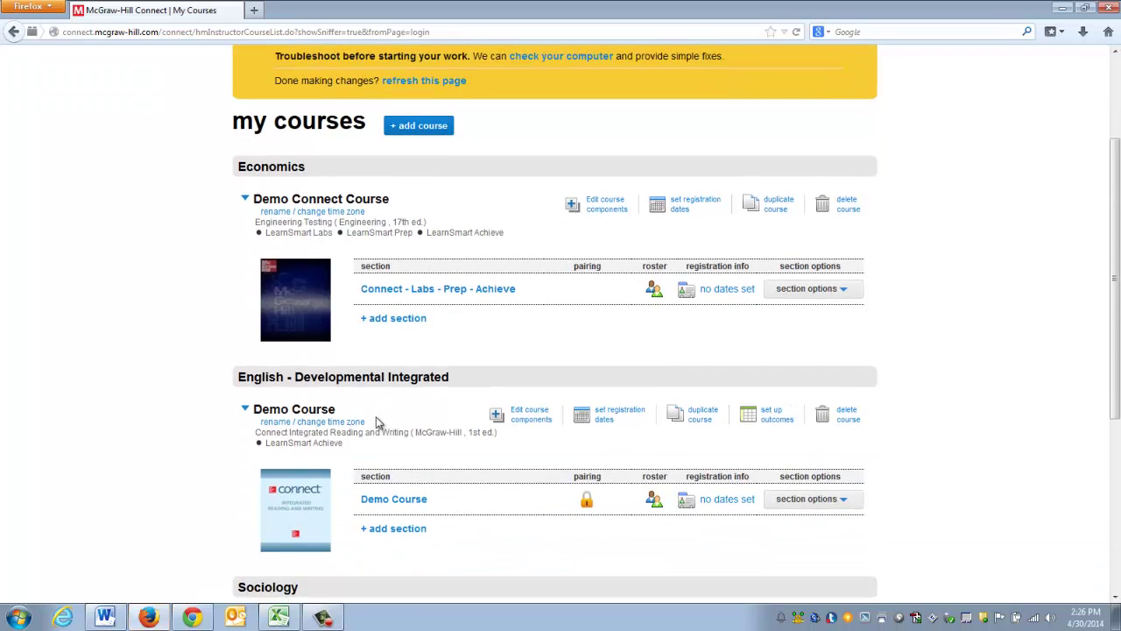
pyautogui.scroll(-2, 375, 421)
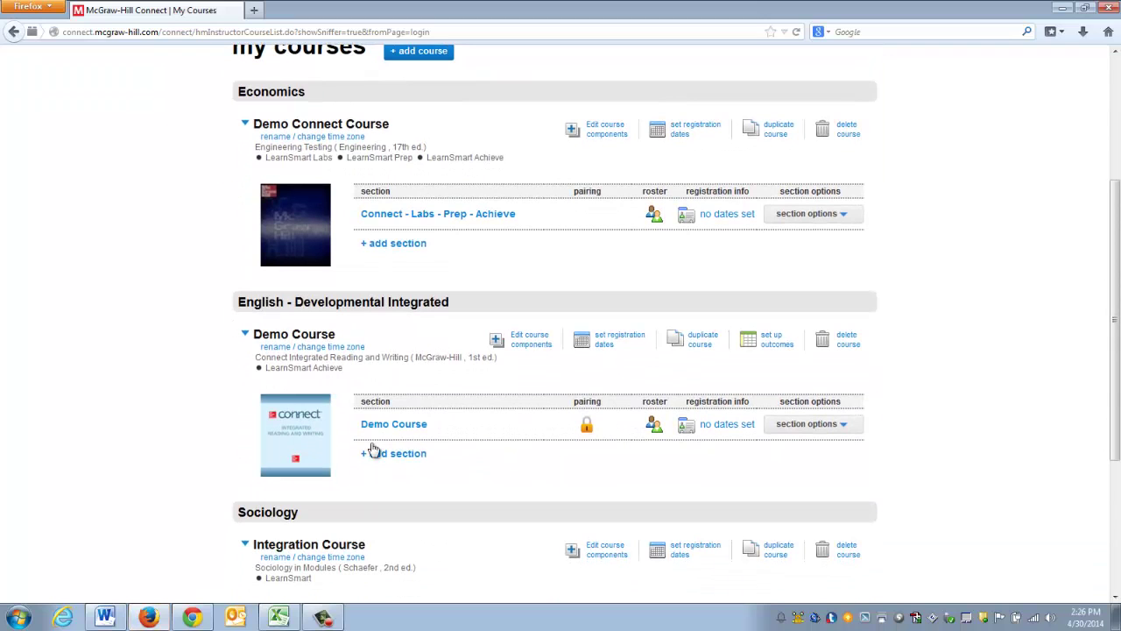
pyautogui.click(391, 431)
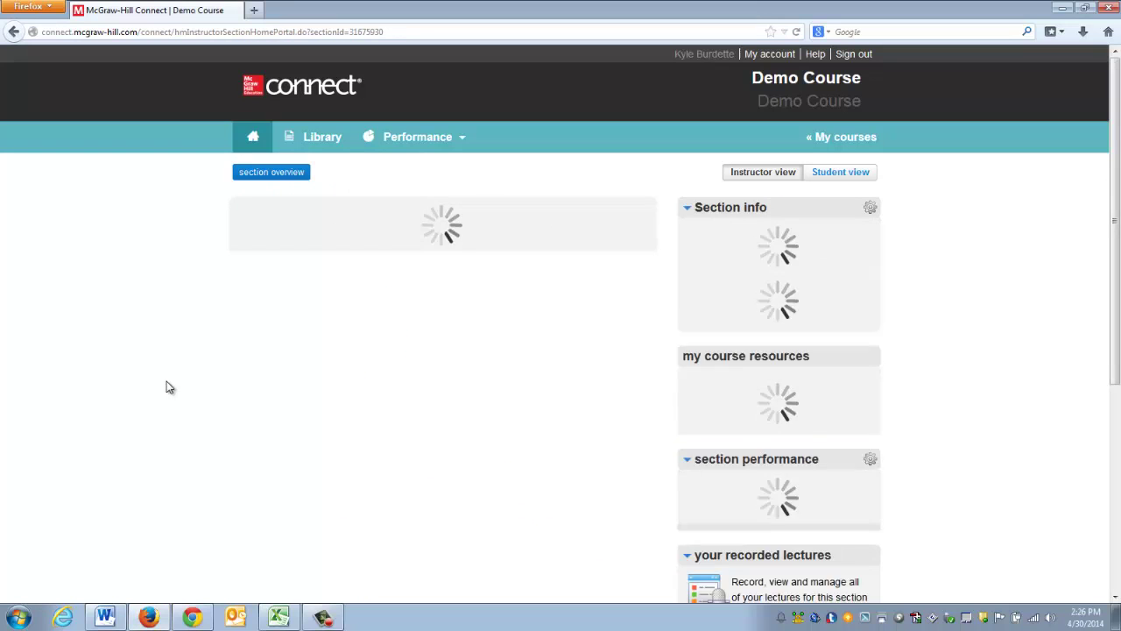
pyautogui.scroll(-2, 127, 372)
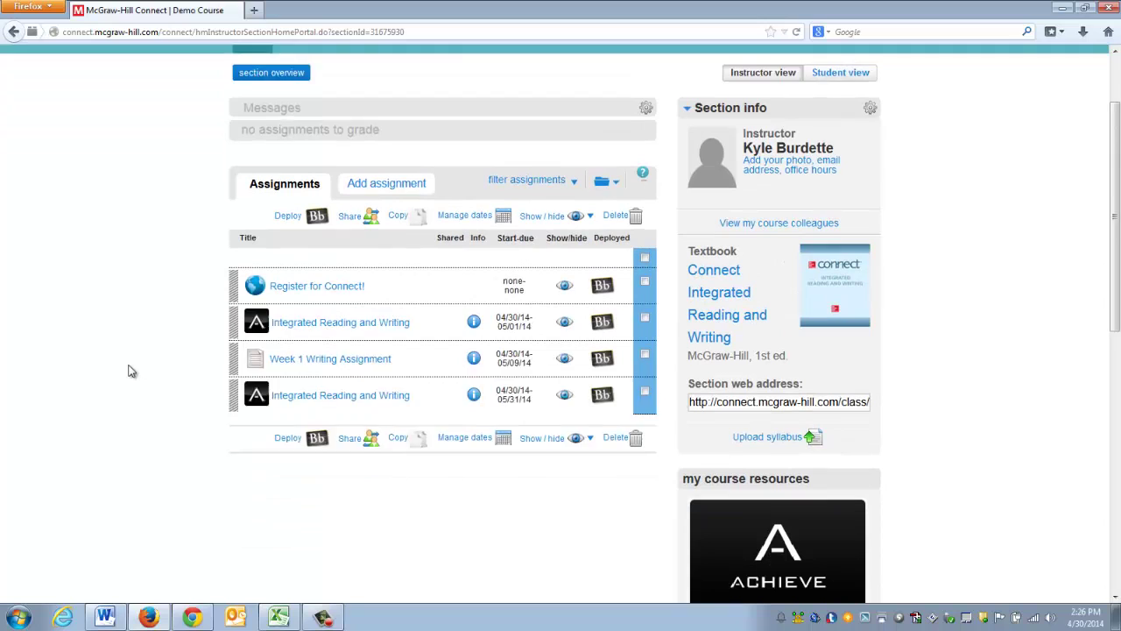
pyautogui.scroll(-1, 130, 367)
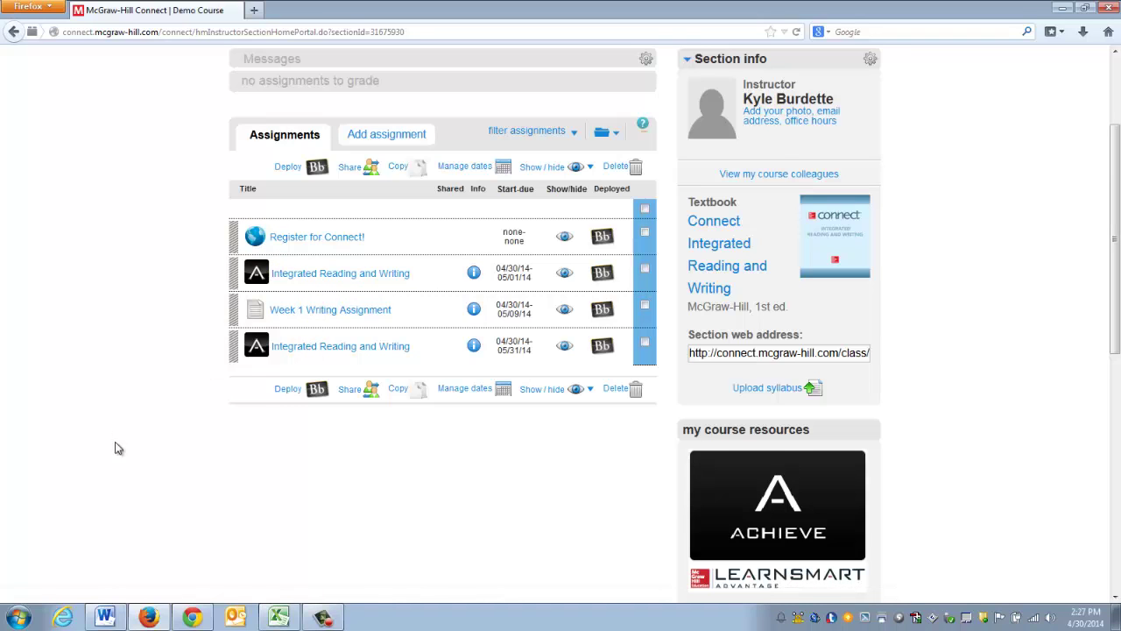
pyautogui.scroll(3, 118, 451)
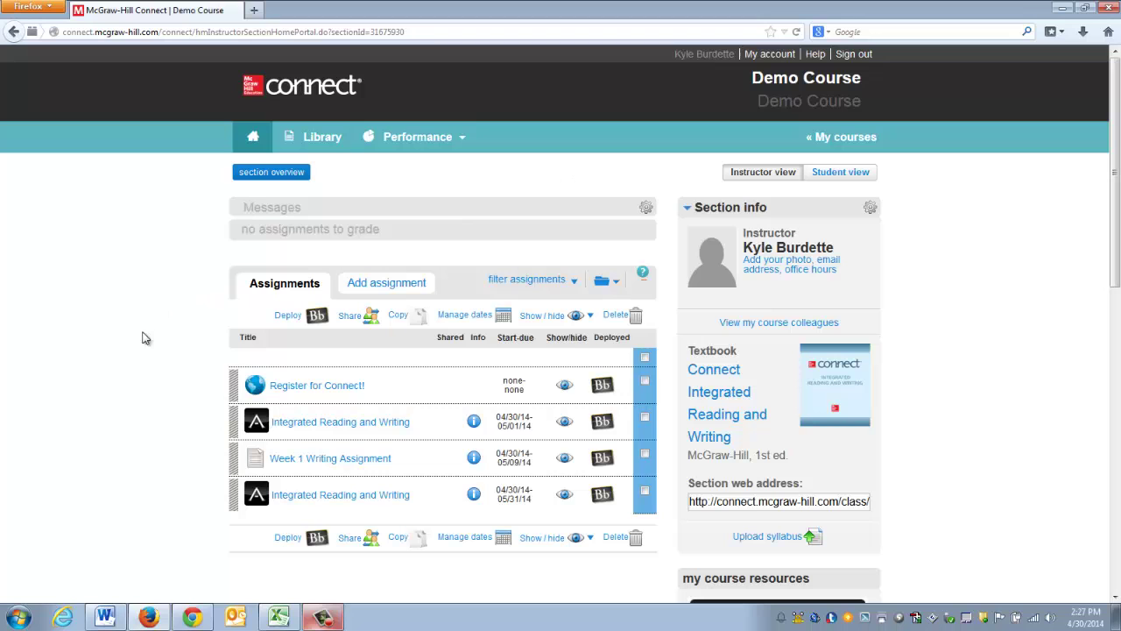
# - In Blackboard, open the Blackboard Demo Course and show its Content page
pyautogui.click(194, 618)
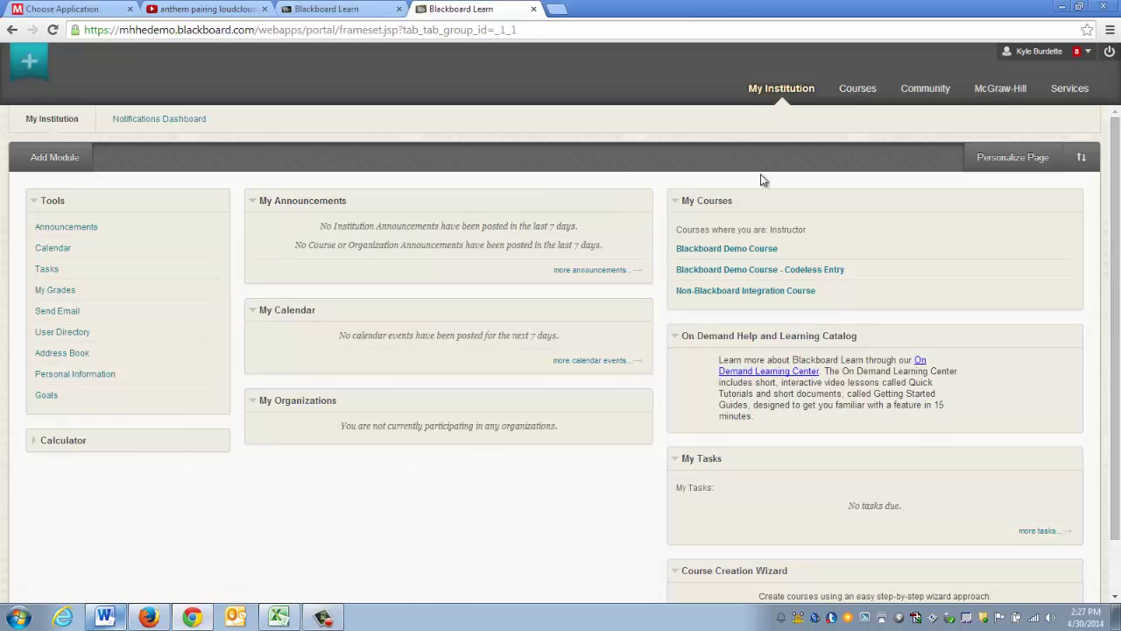
pyautogui.click(700, 251)
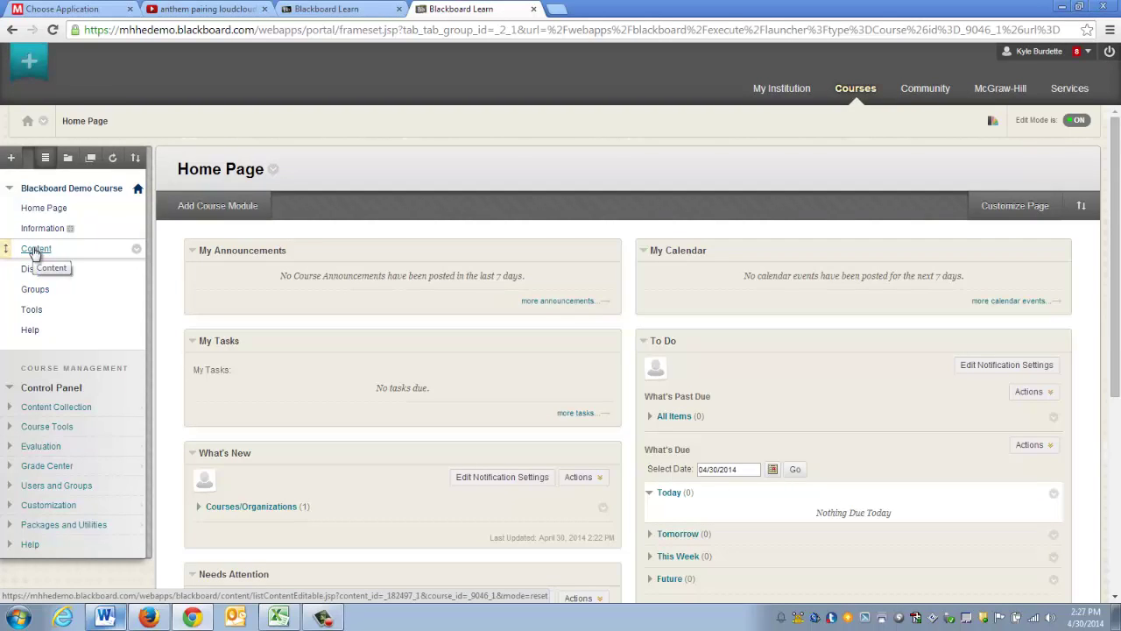
pyautogui.click(35, 250)
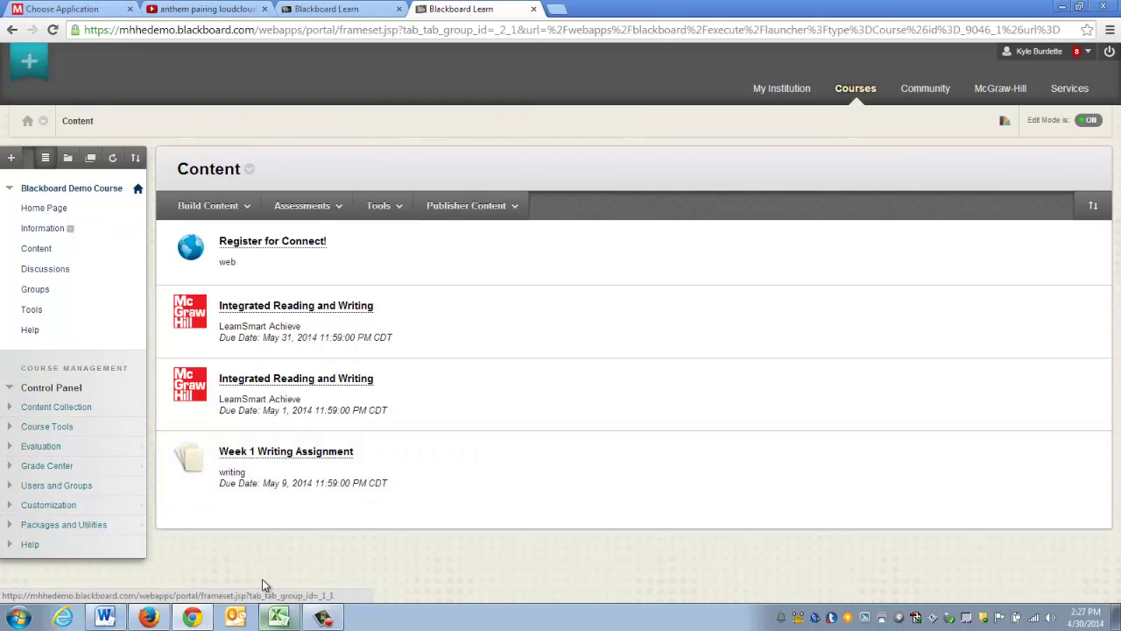
# - Log out of the instructor account and log back in with the student's 'kyle' address
pyautogui.click(1110, 55)
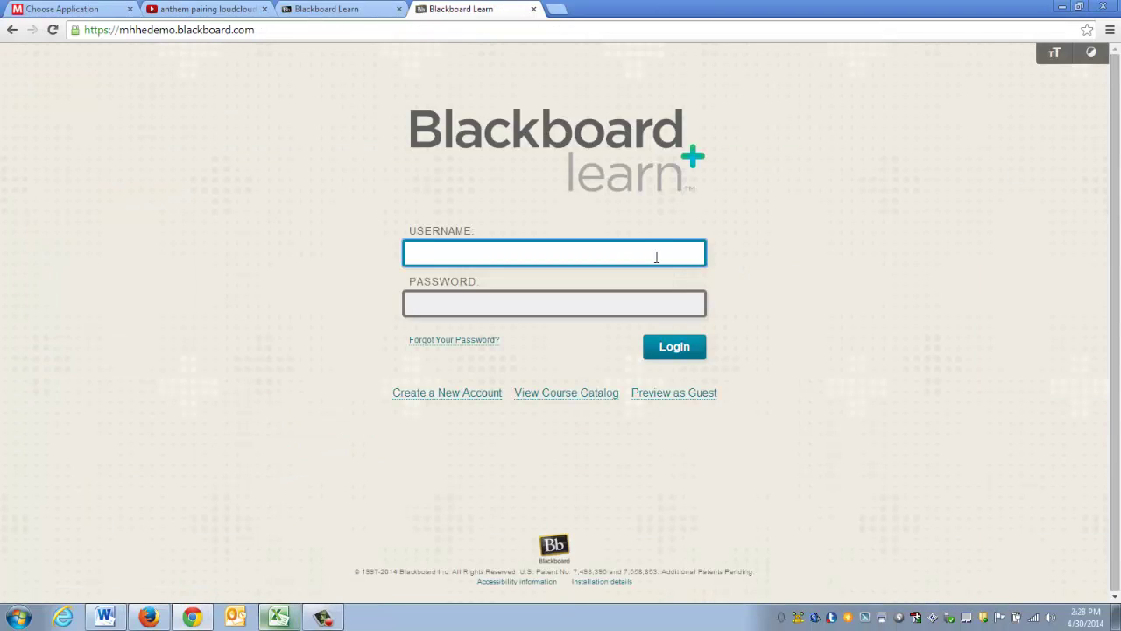
pyautogui.write('kyle')
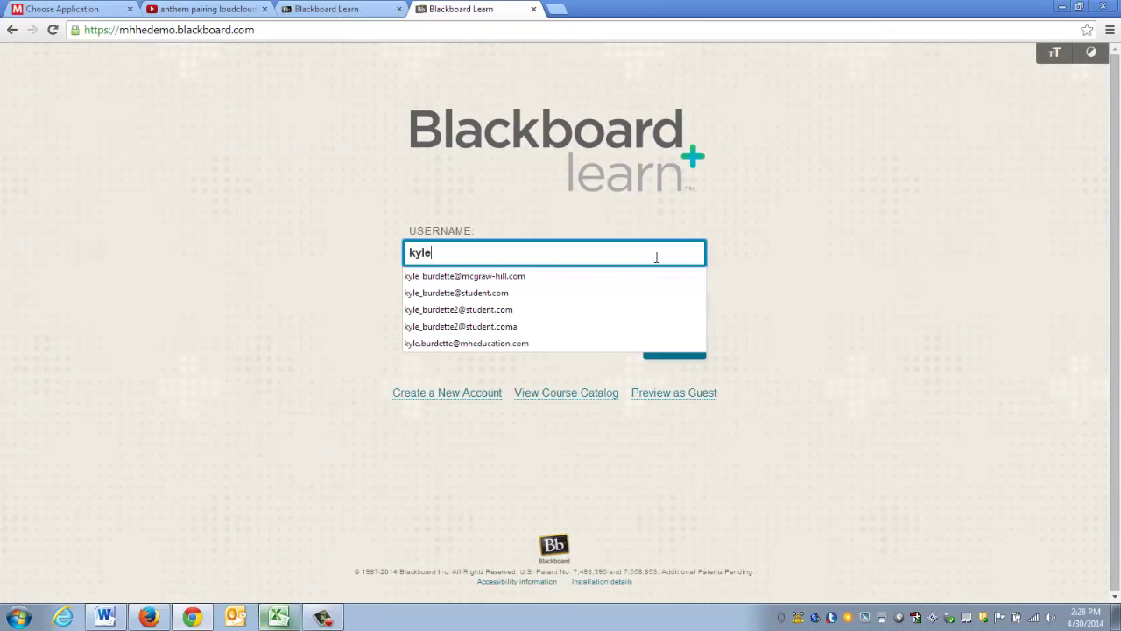
pyautogui.press('Down')
pyautogui.press('Down')
pyautogui.press('Tab')
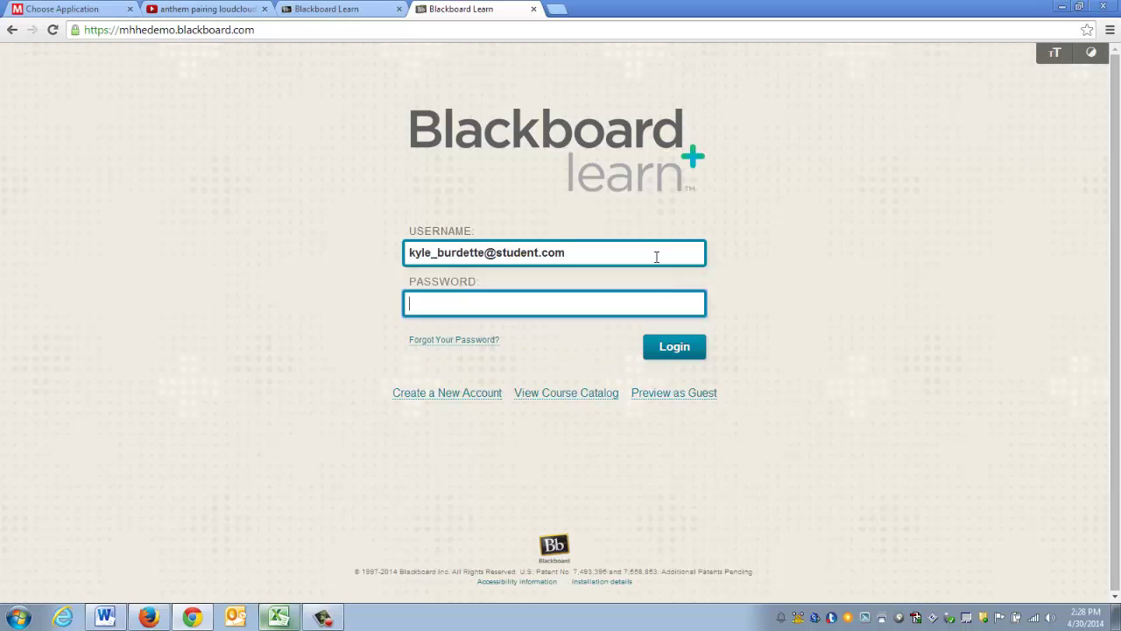
pyautogui.write('swor')
pyautogui.click(674, 346)
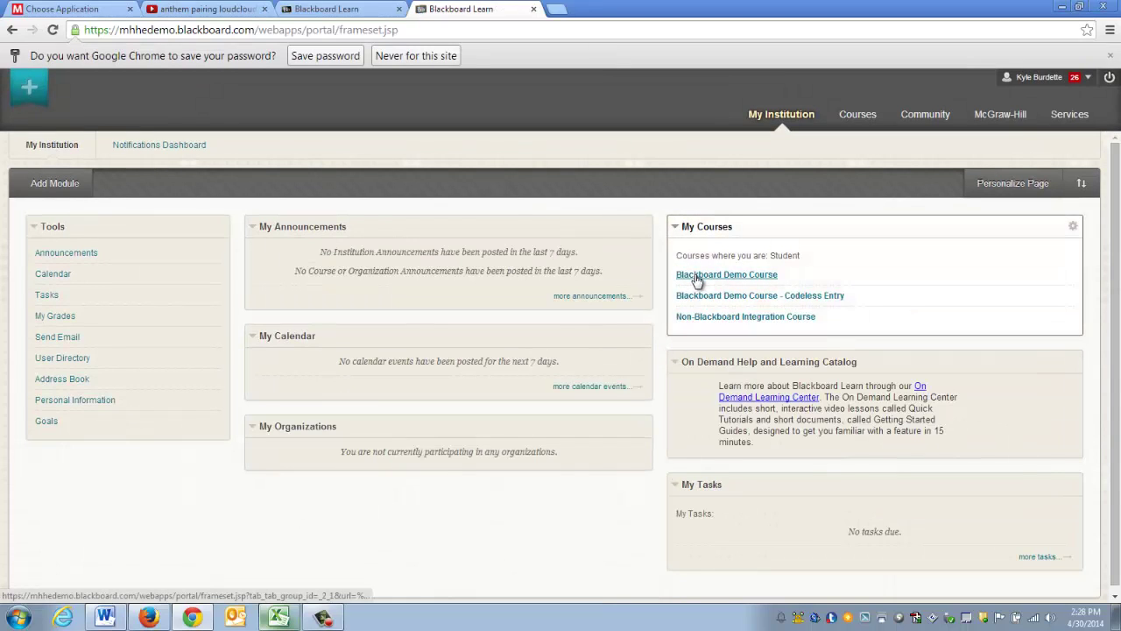
# - As the student, register for Connect from Blackboard Demo Course > Content and confirm the registration
pyautogui.click(697, 276)
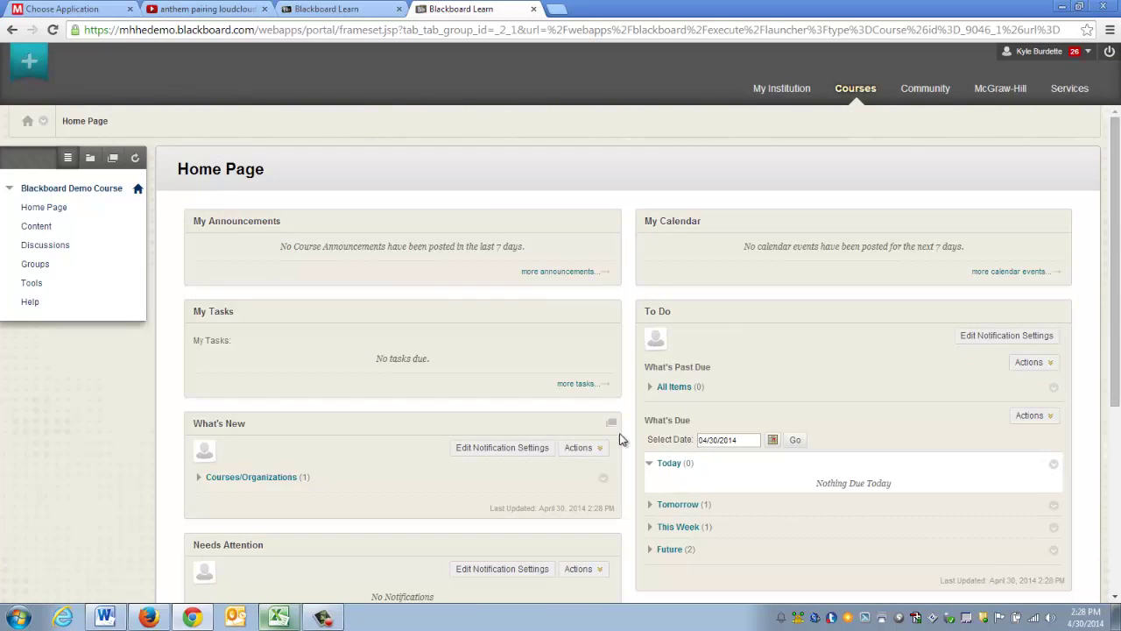
pyautogui.click(36, 228)
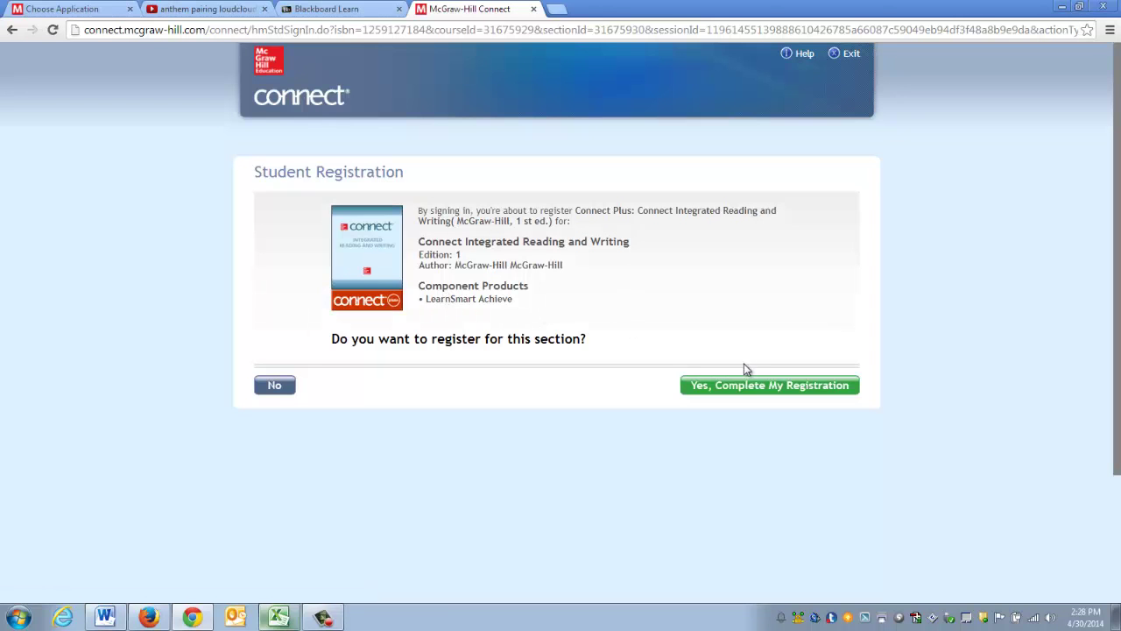
pyautogui.click(734, 390)
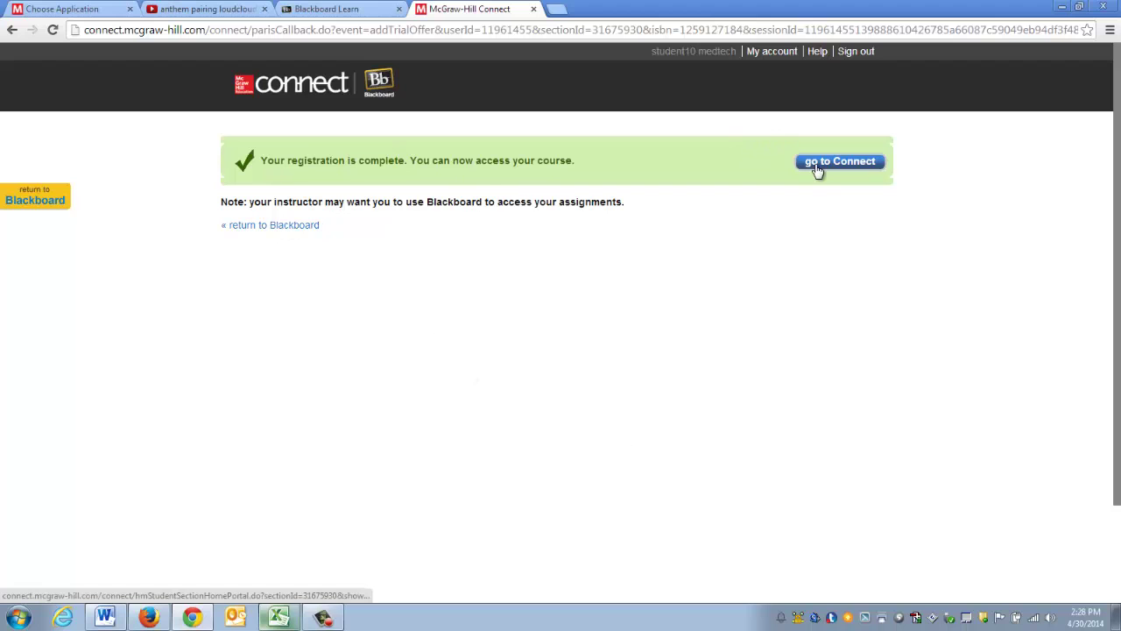
# - Return to the Blackboard course content and start the Integrated Reading and Writing assignment
pyautogui.click(35, 200)
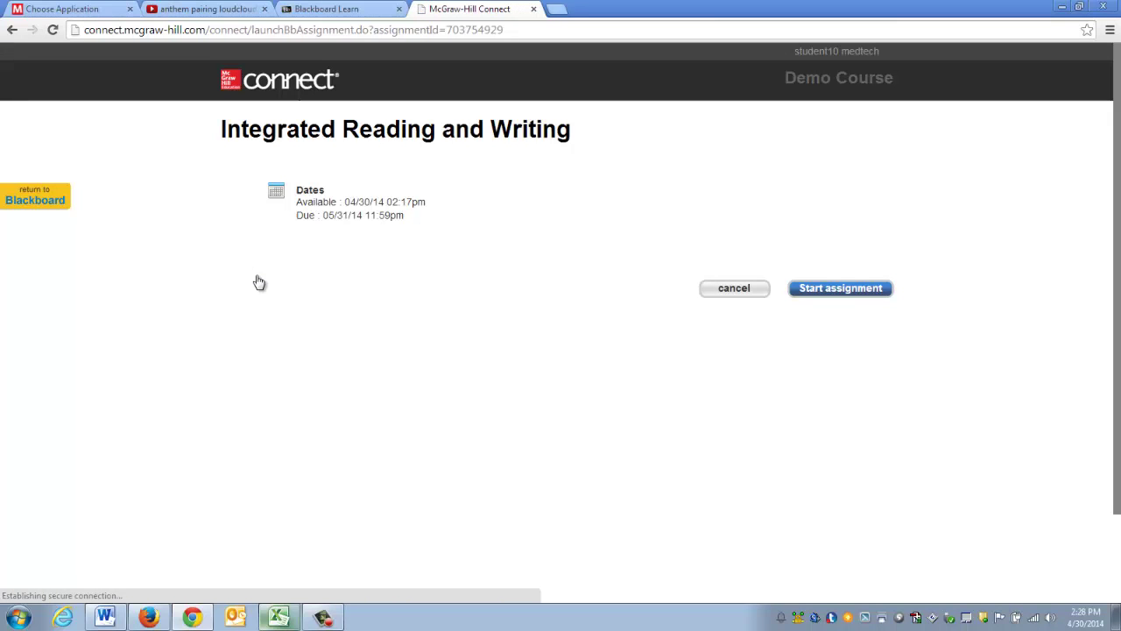
pyautogui.click(850, 291)
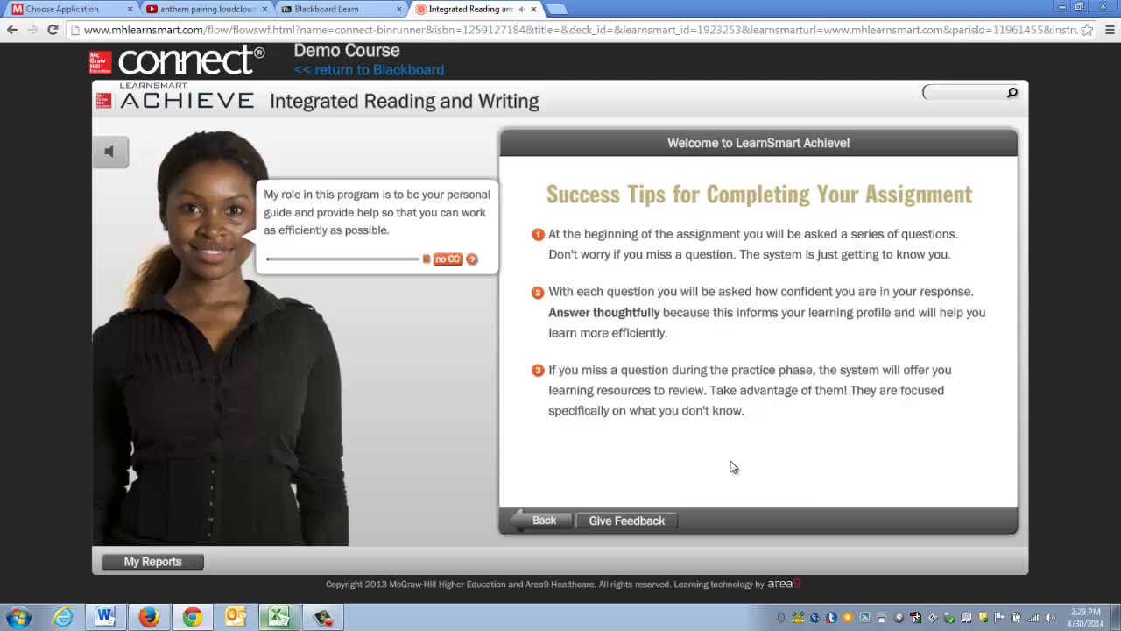
# - Mute the narration, skip the tips, pick 30 minutes a day, then return to Blackboard
pyautogui.click(111, 152)
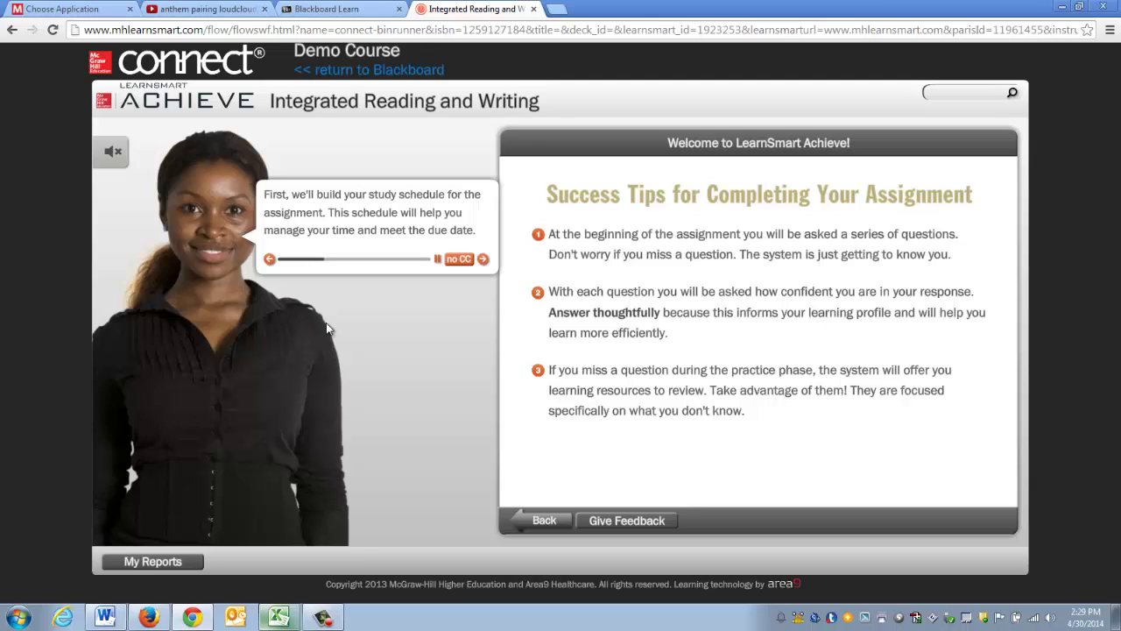
pyautogui.click(484, 262)
pyautogui.click(484, 267)
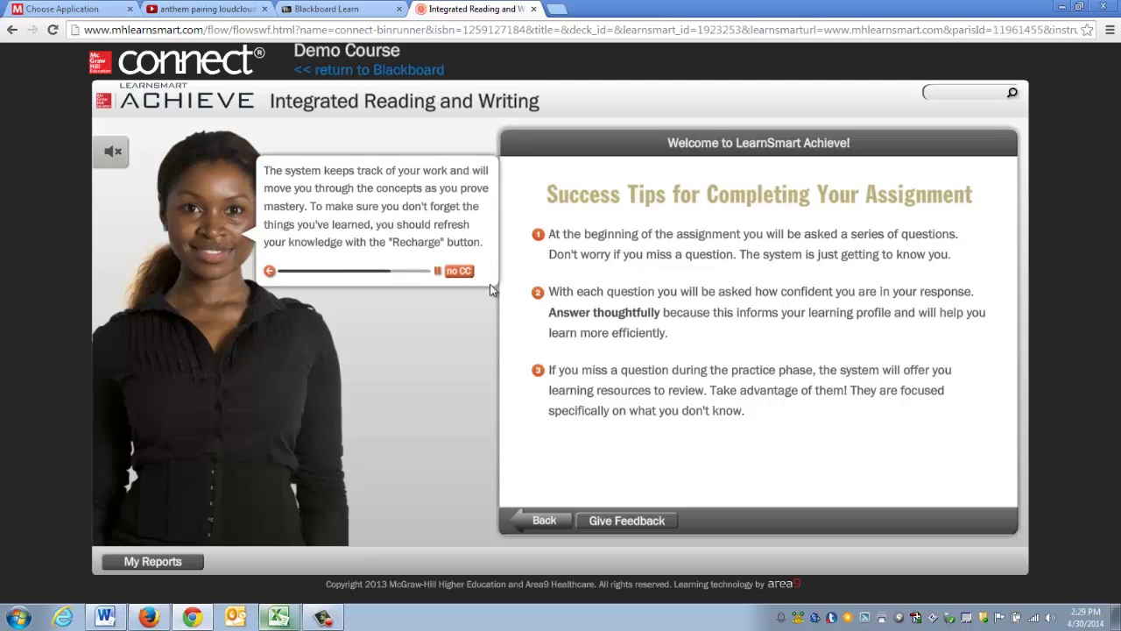
pyautogui.click(961, 523)
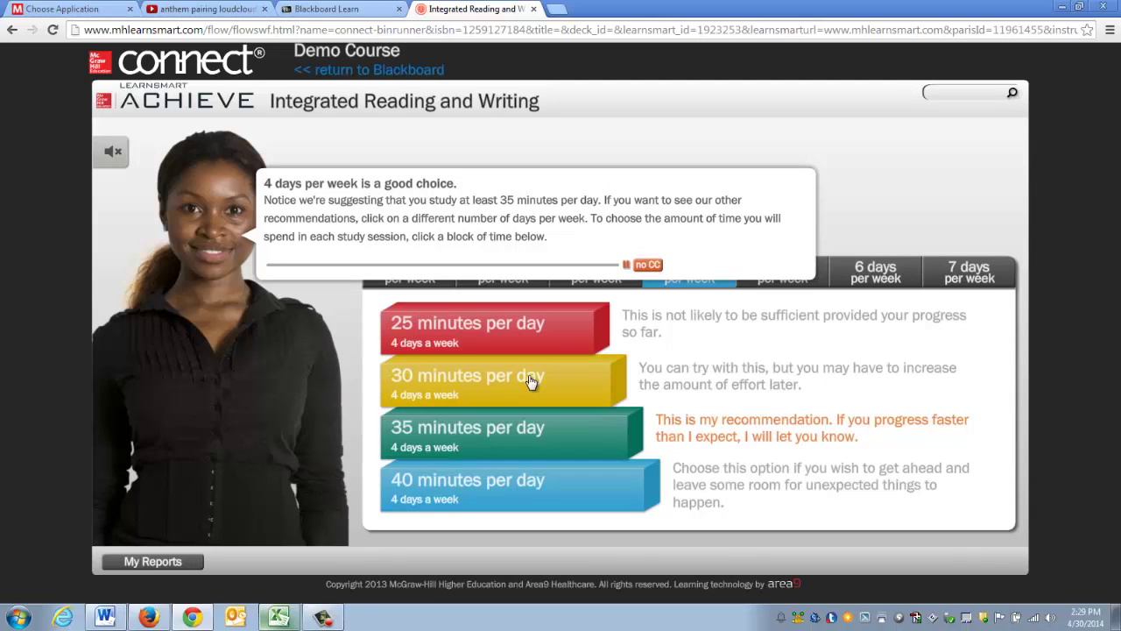
pyautogui.click(526, 378)
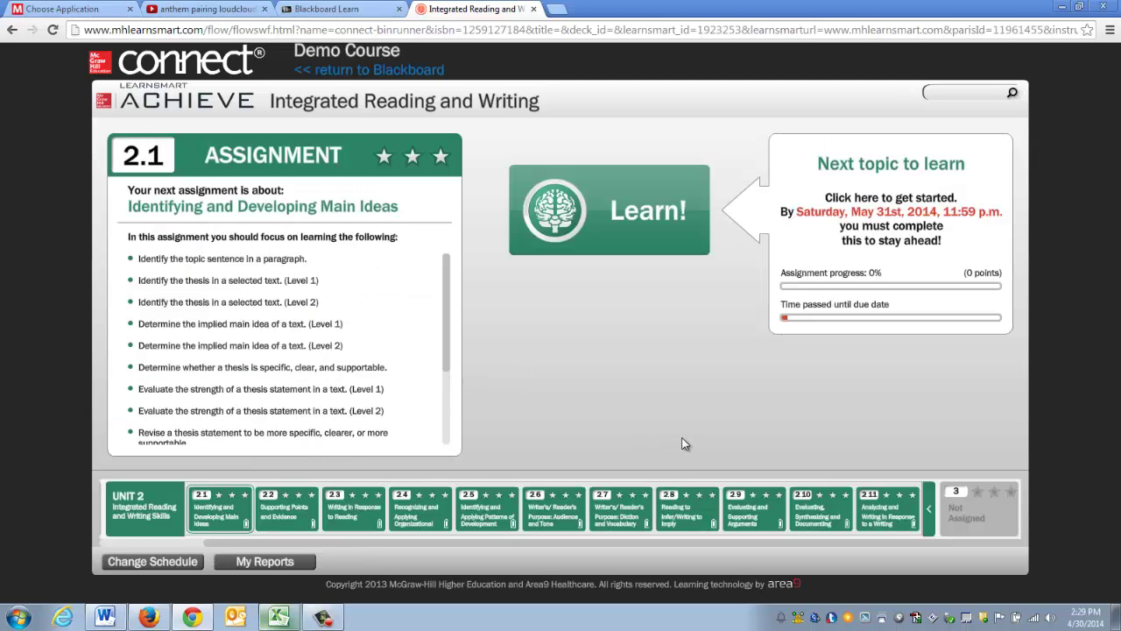
pyautogui.click(368, 77)
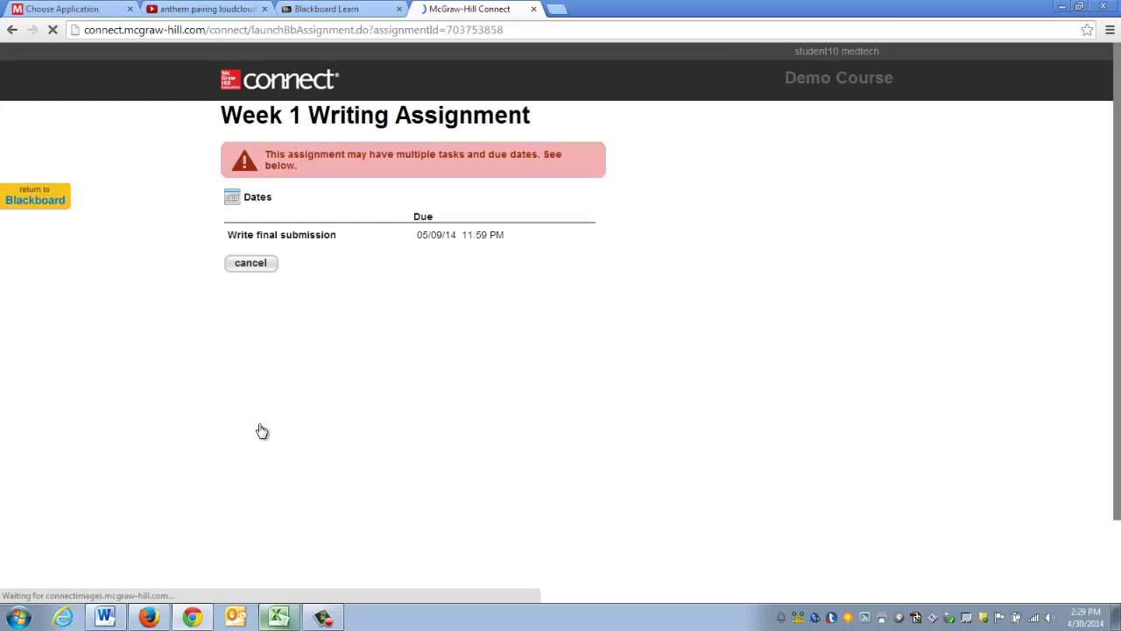
# - Submit 'had a great day!' as the Week 1 Writing Assignment final submission
pyautogui.click(646, 235)
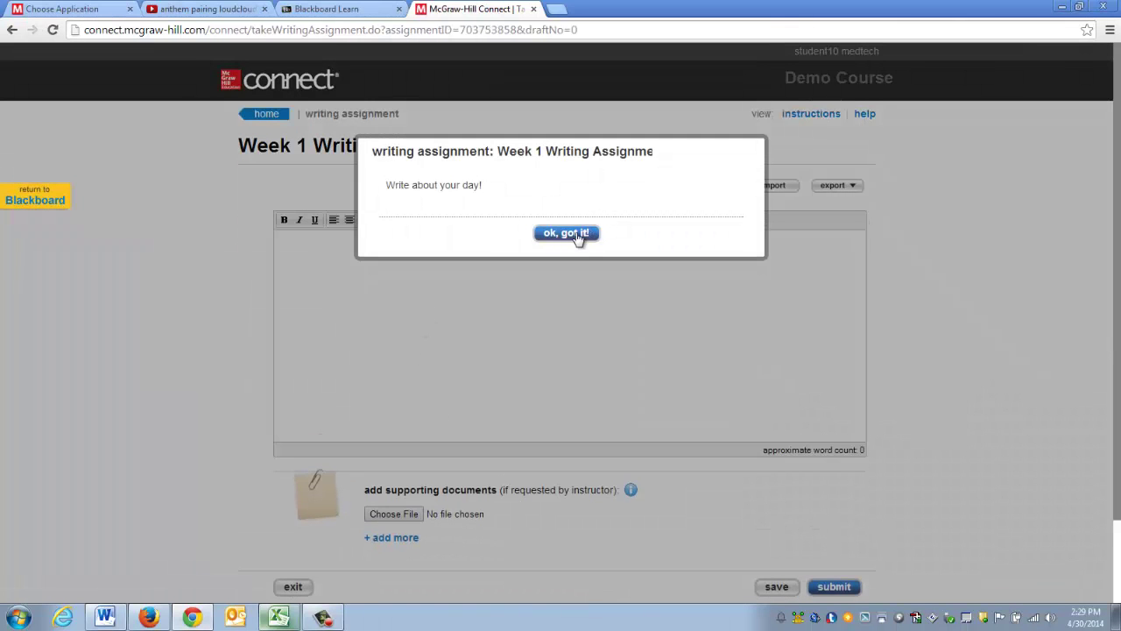
pyautogui.click(575, 234)
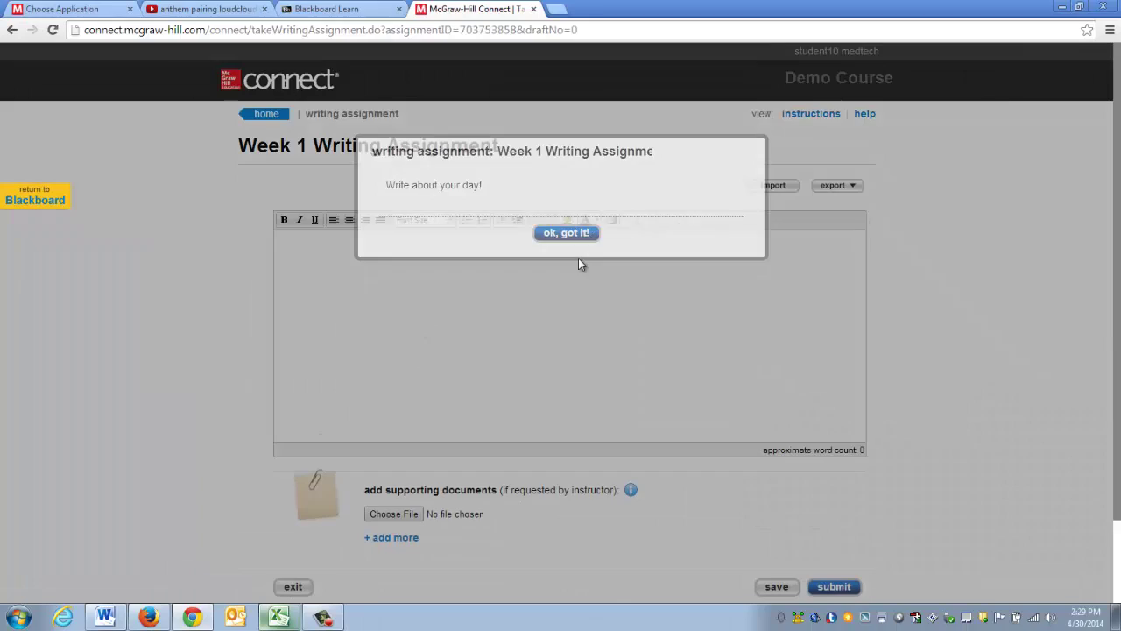
pyautogui.click(664, 375)
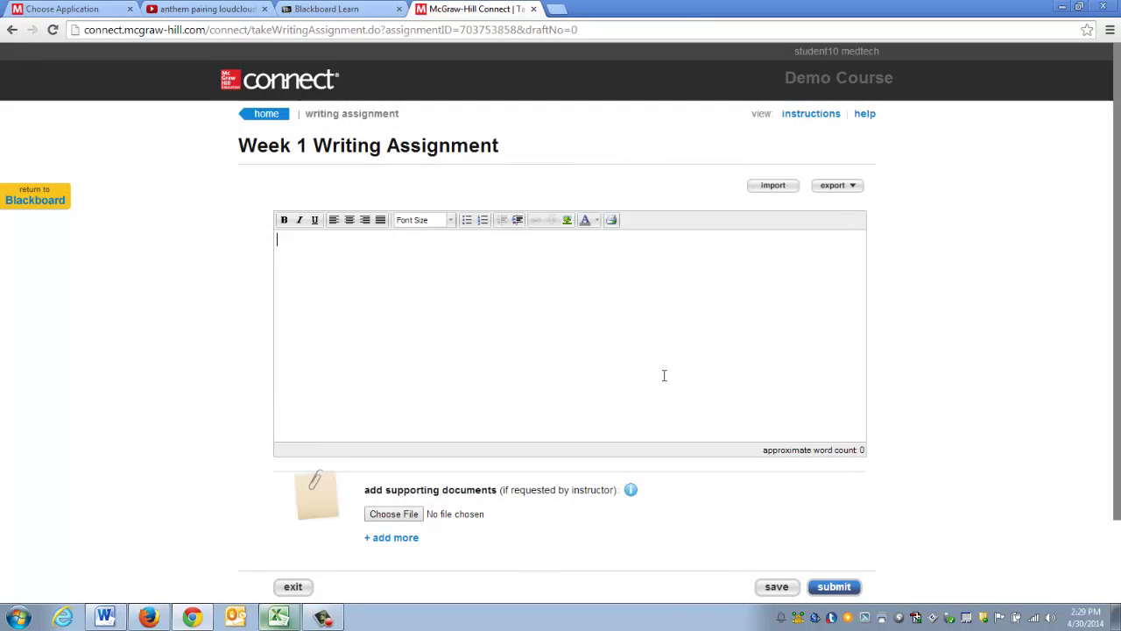
pyautogui.write('Ihad a gr')
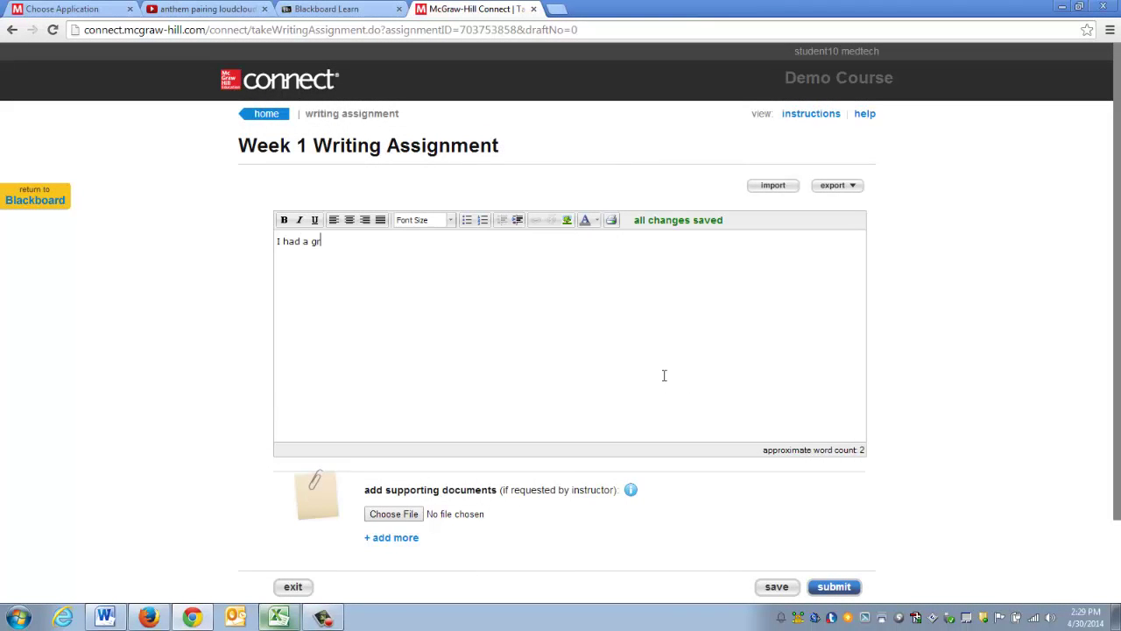
pyautogui.write('eat day!')
pyautogui.click(834, 589)
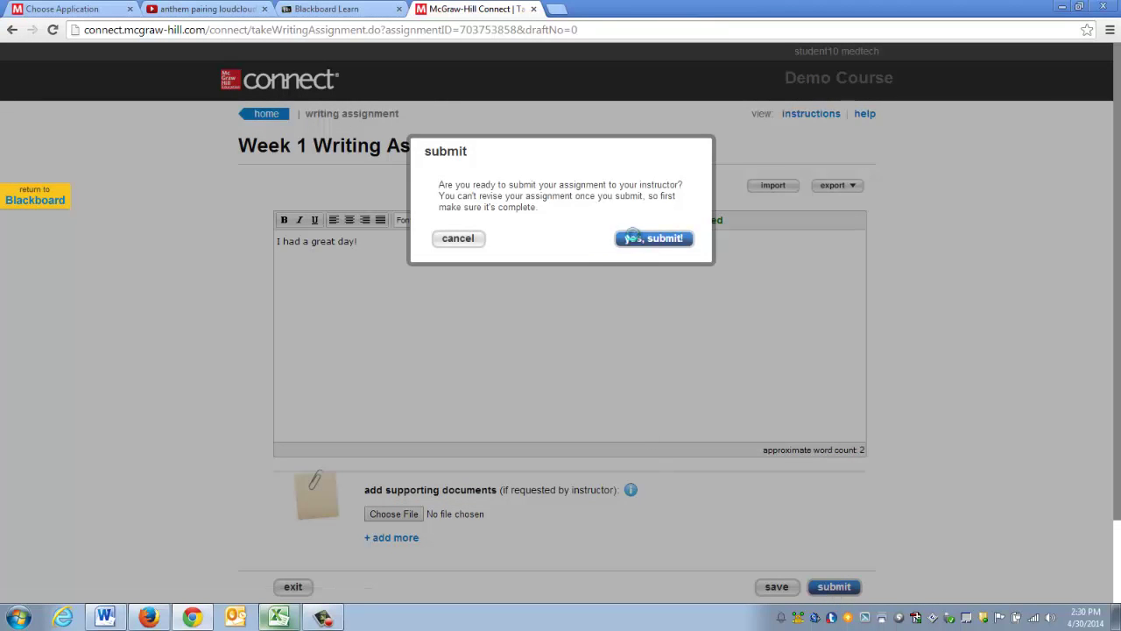
pyautogui.click(636, 239)
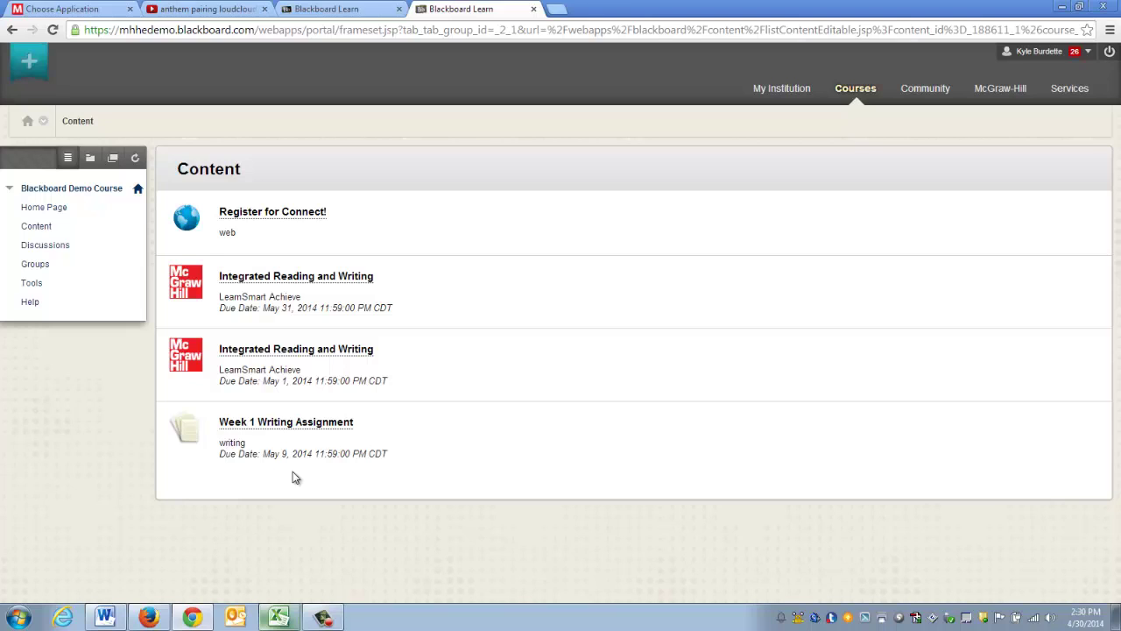
# - Open the course Home Page from the Blackboard course menu
pyautogui.click(49, 209)
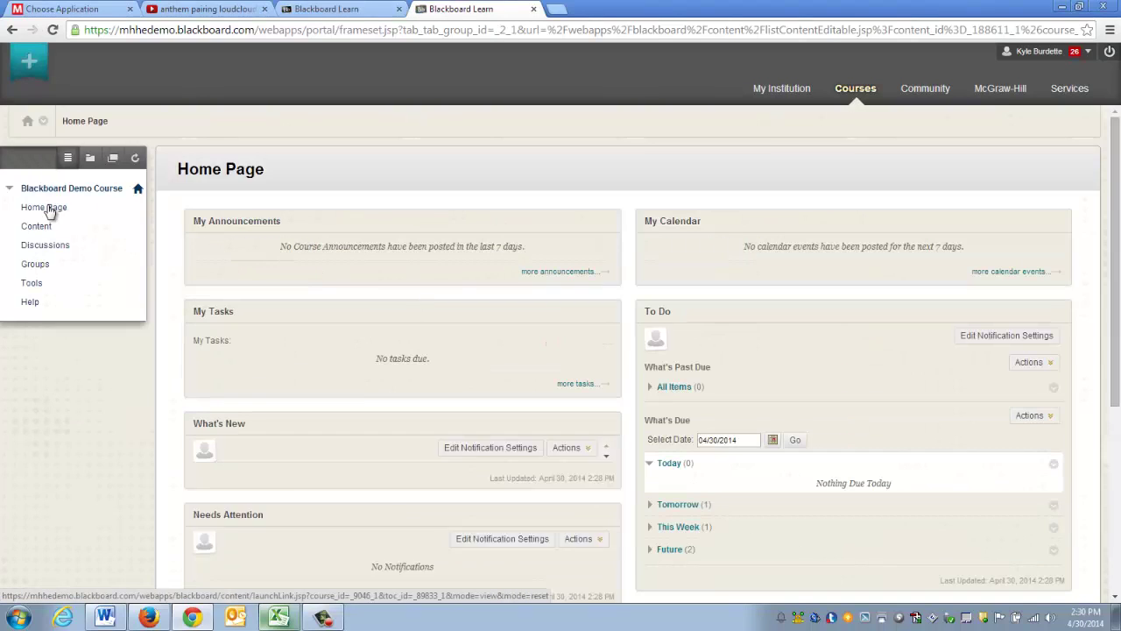